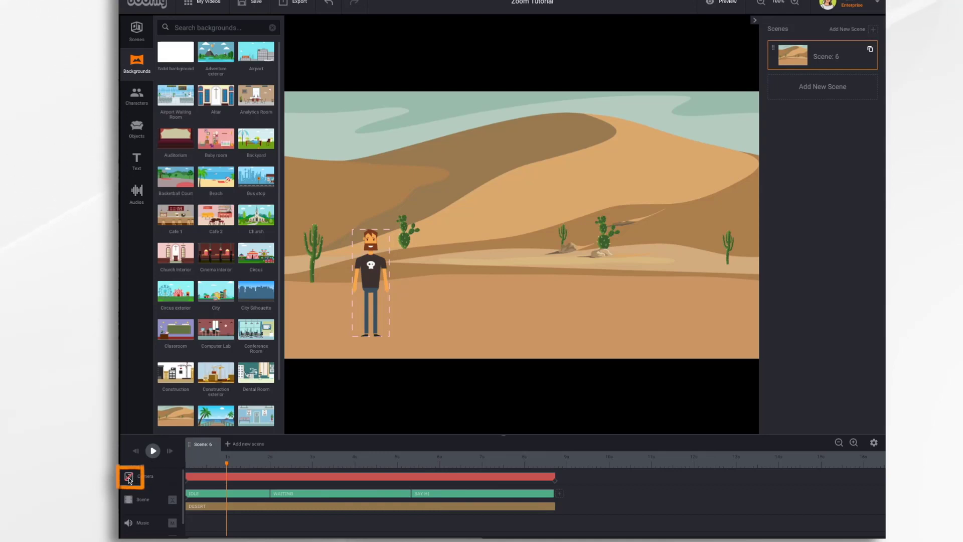
# Step: Switch the desert scene to camera editing at the start of its camera animation
pyautogui.click(129, 478)
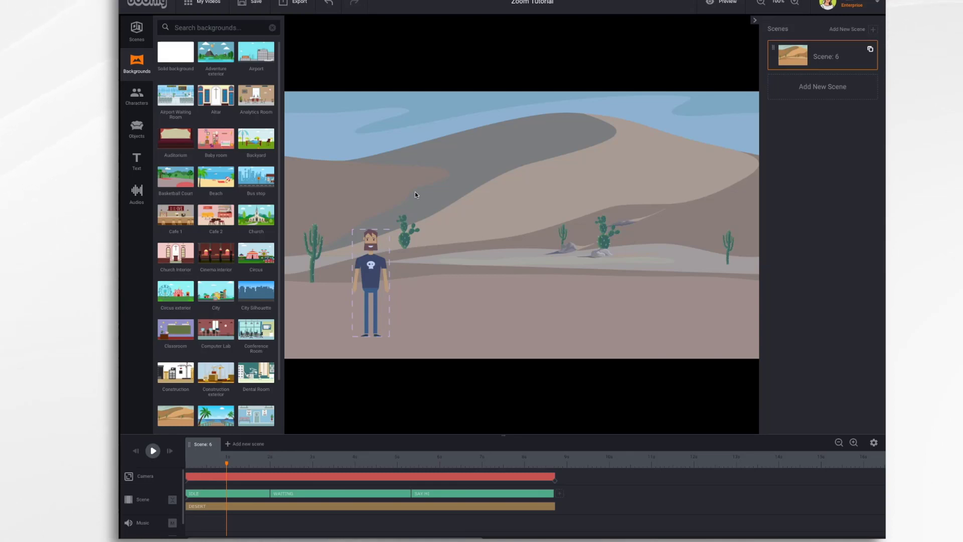
pyautogui.click(187, 483)
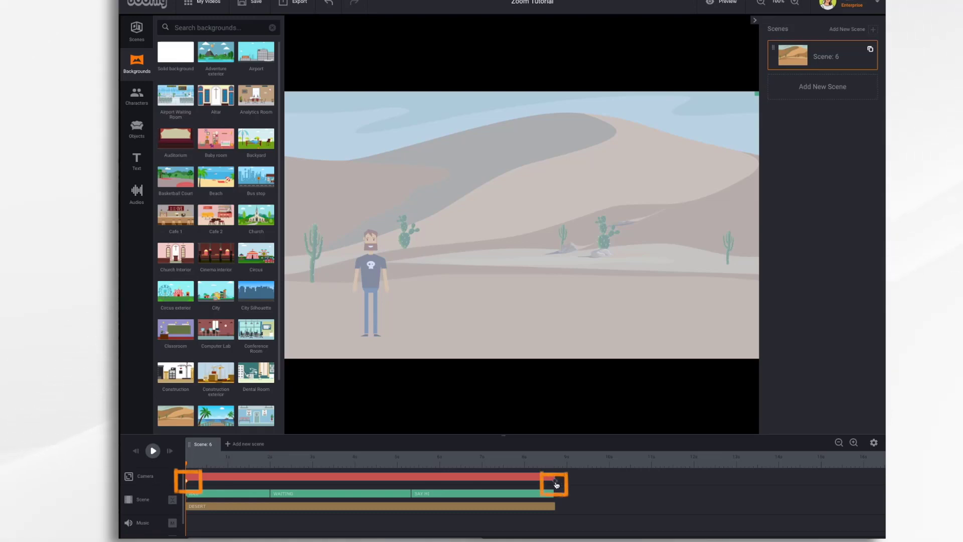
# Step: Shrink the opening camera frame and center it tightly on the bearded character at left
pyautogui.click(368, 481)
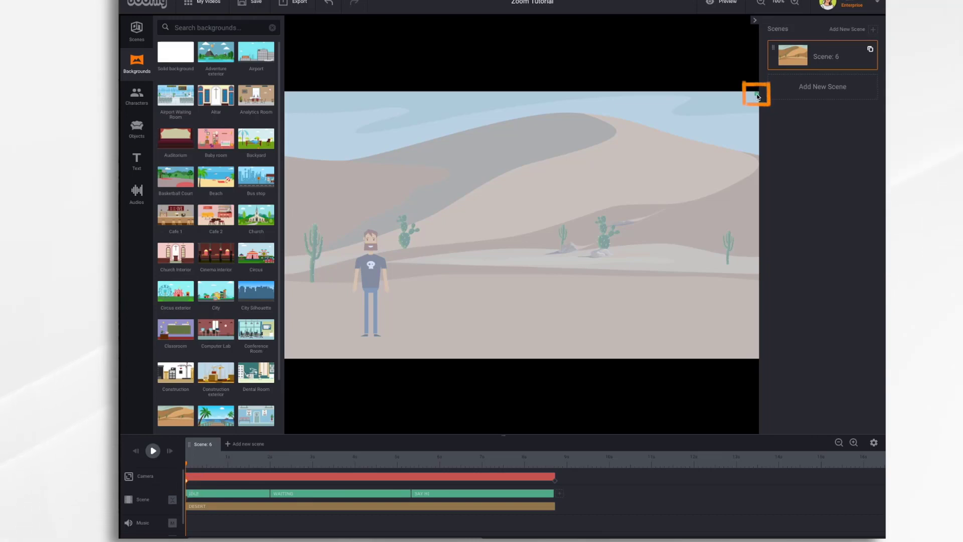
pyautogui.moveTo(758, 97); pyautogui.dragTo(655, 184)
pyautogui.moveTo(758, 91); pyautogui.dragTo(554, 209)
pyautogui.moveTo(514, 248); pyautogui.dragTo(497, 250)
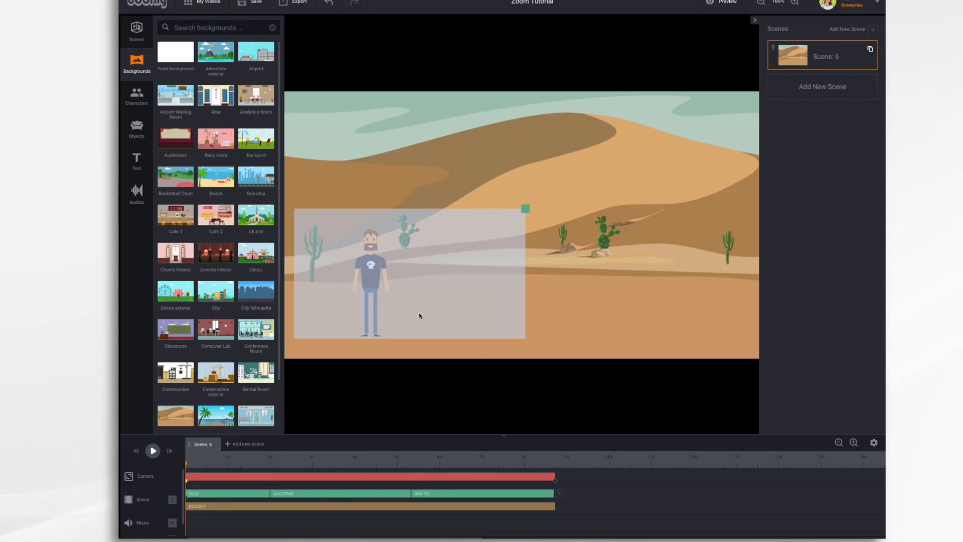
# Step: Check the end keyframe, rewind, and play the zoom-out from the character to the full desert
pyautogui.click(556, 482)
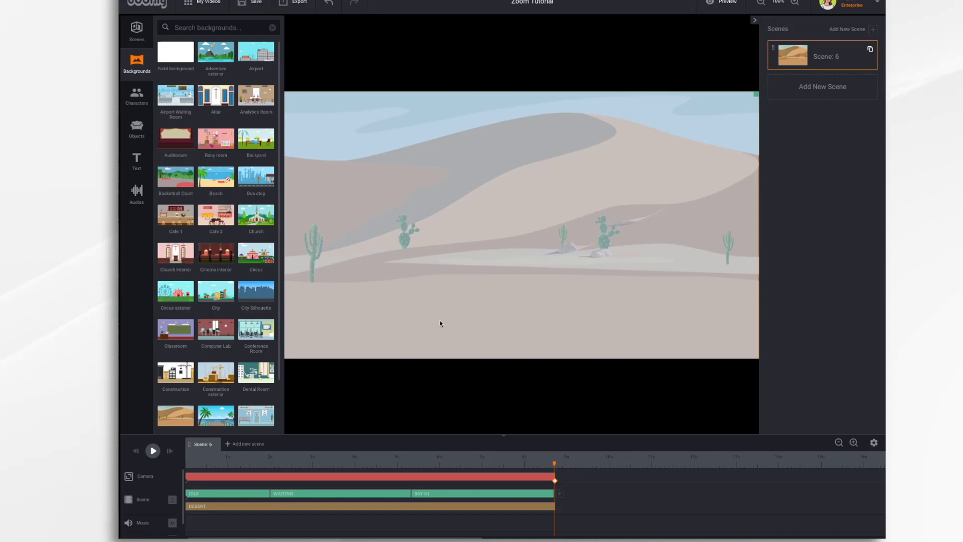
pyautogui.click(152, 451)
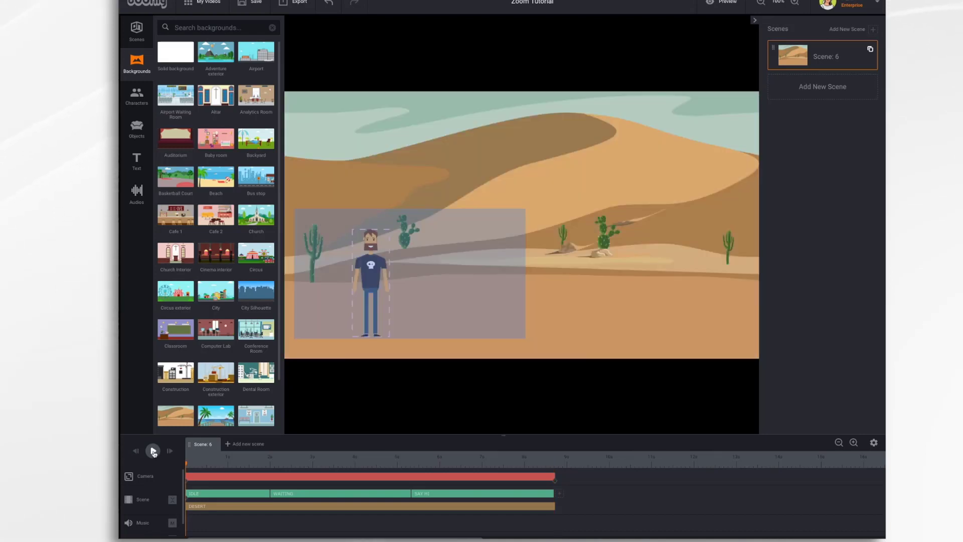
pyautogui.click(153, 451)
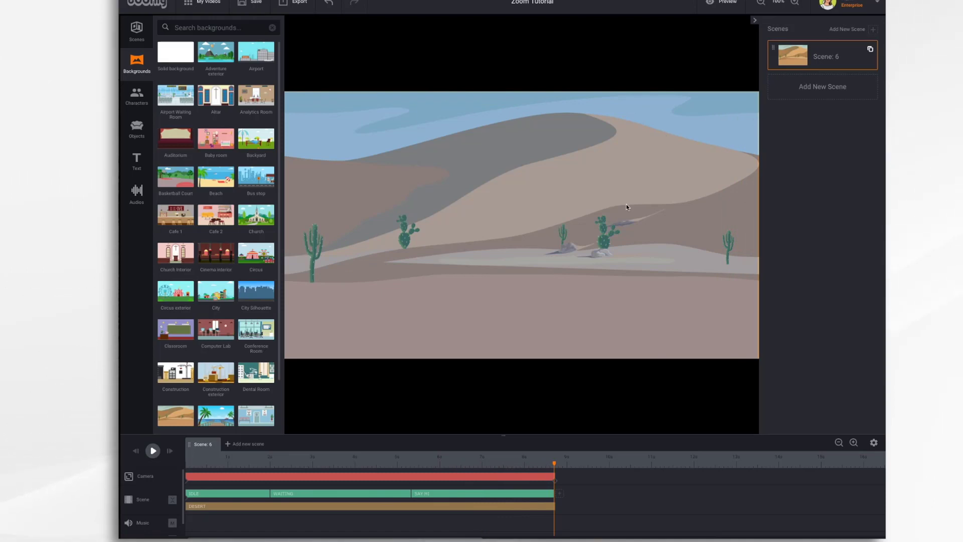
# Step: Preview the desert scene's 8-second camera zoom-out
pyautogui.click(724, 9)
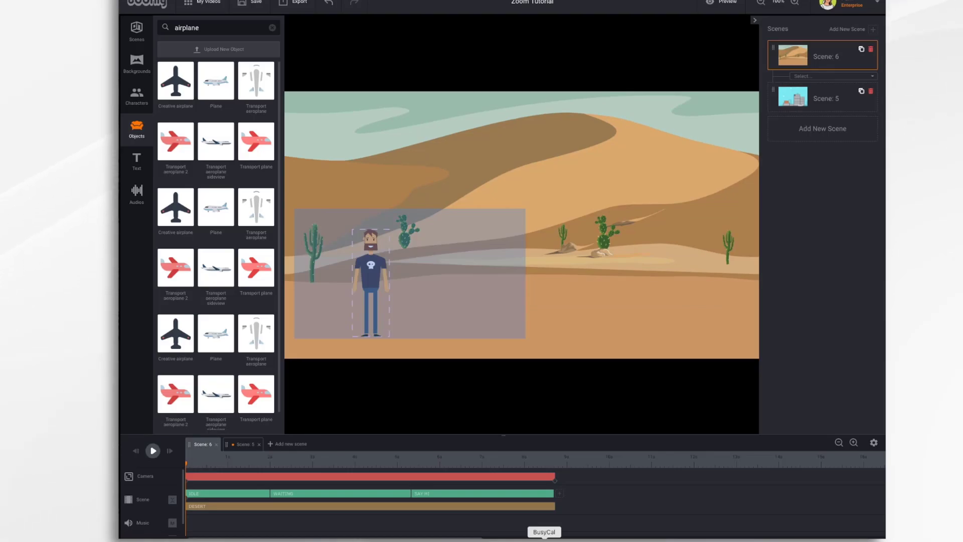
# Step: In airport Scene 5, shrink the starting camera frame and position it over the Airport sign
pyautogui.click(244, 444)
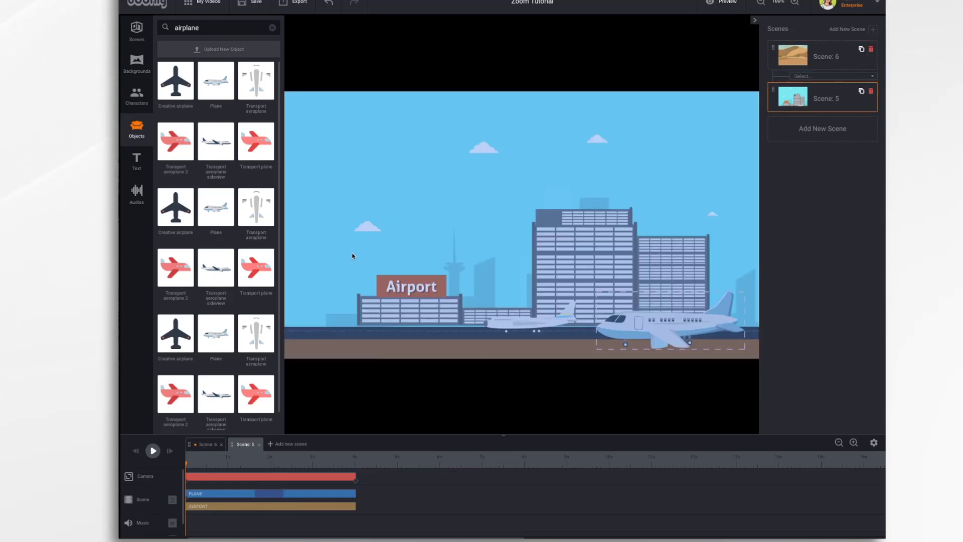
pyautogui.click(188, 483)
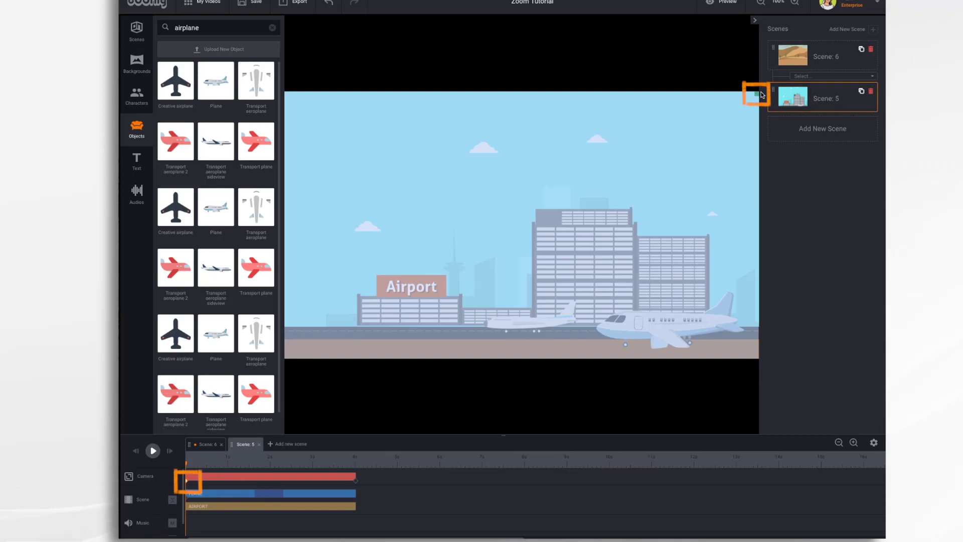
pyautogui.moveTo(757, 96); pyautogui.dragTo(615, 188)
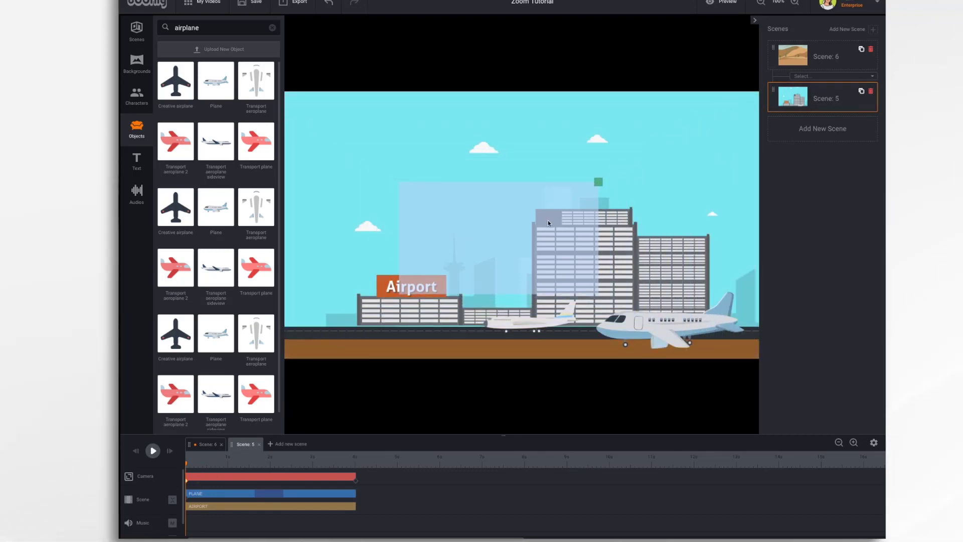
pyautogui.moveTo(548, 223); pyautogui.dragTo(488, 277)
pyautogui.moveTo(536, 238); pyautogui.dragTo(528, 240)
pyautogui.moveTo(476, 282); pyautogui.dragTo(465, 271)
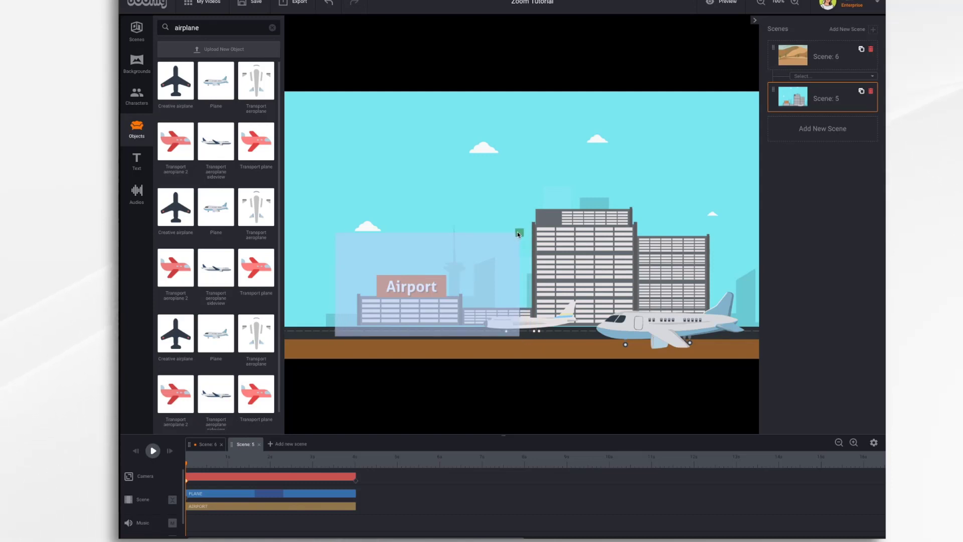
pyautogui.moveTo(518, 234); pyautogui.dragTo(494, 240)
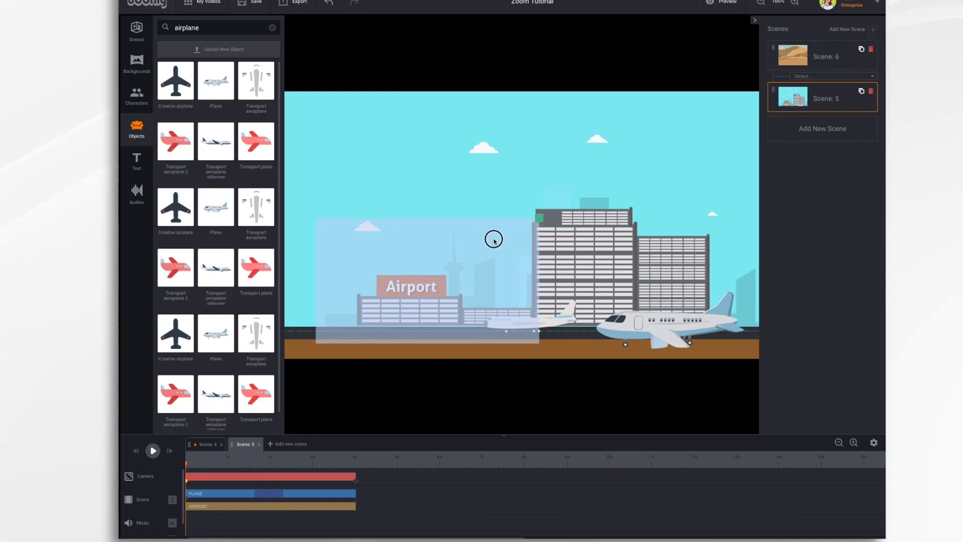
# Step: Frame the camera's ending keyframe tightly on the large plane, then rewind and preview the scene
pyautogui.click(357, 484)
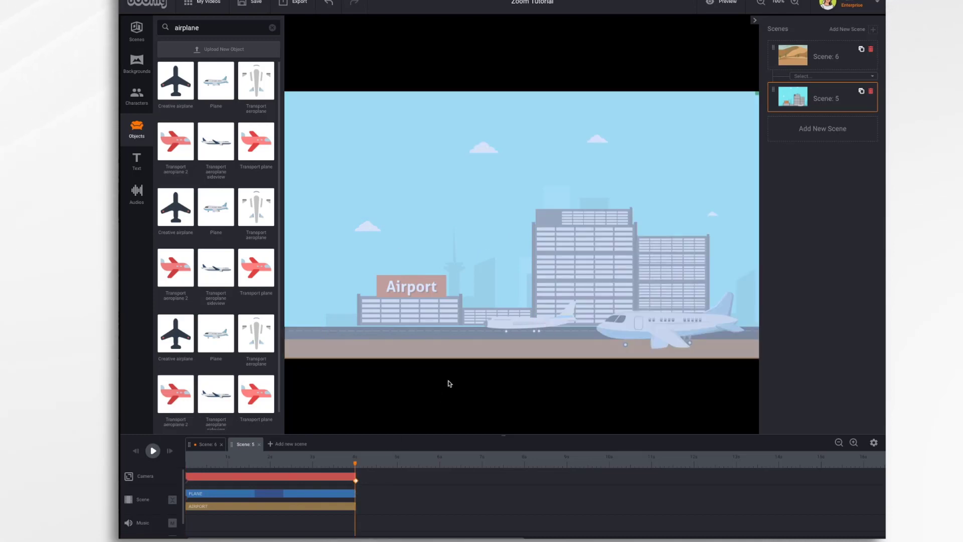
pyautogui.moveTo(757, 94); pyautogui.dragTo(675, 171)
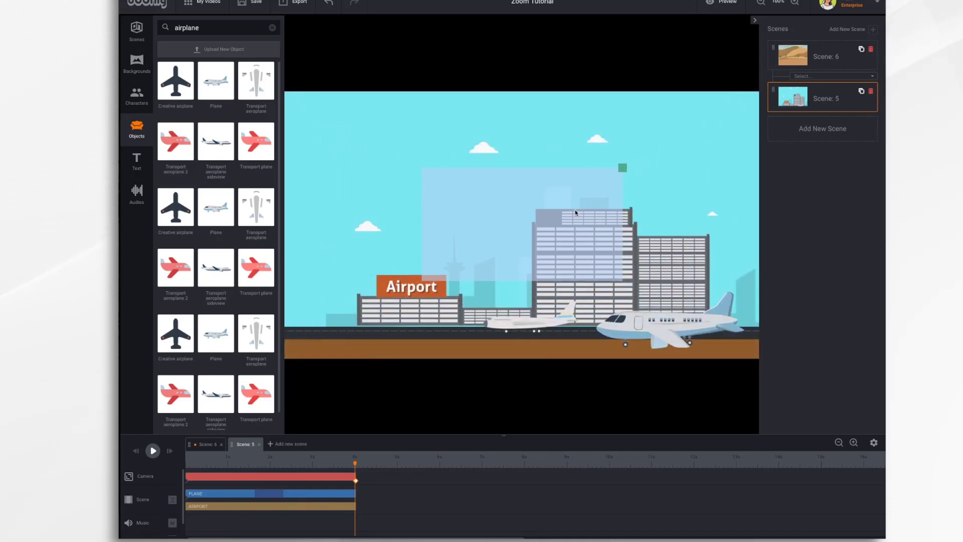
pyautogui.moveTo(557, 222); pyautogui.dragTo(697, 283)
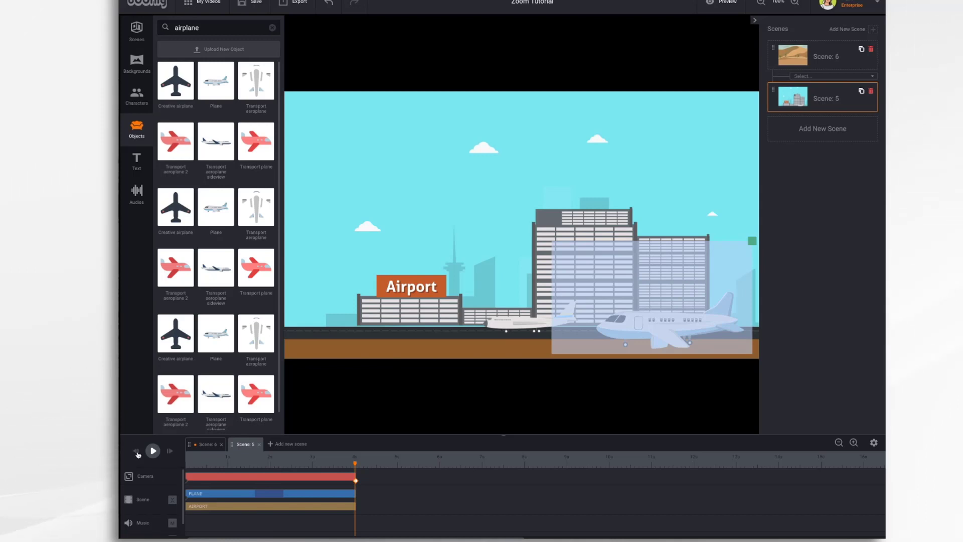
pyautogui.click(136, 452)
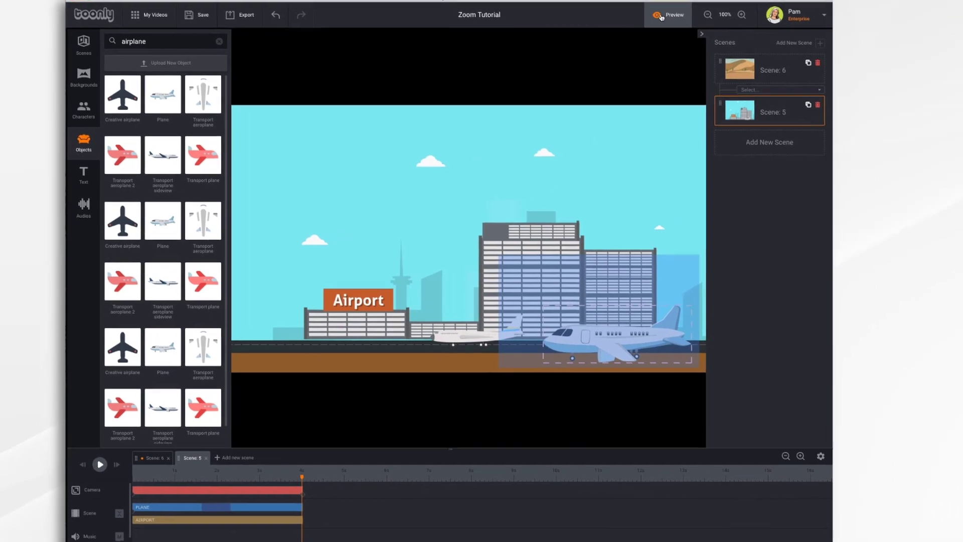
pyautogui.click(661, 17)
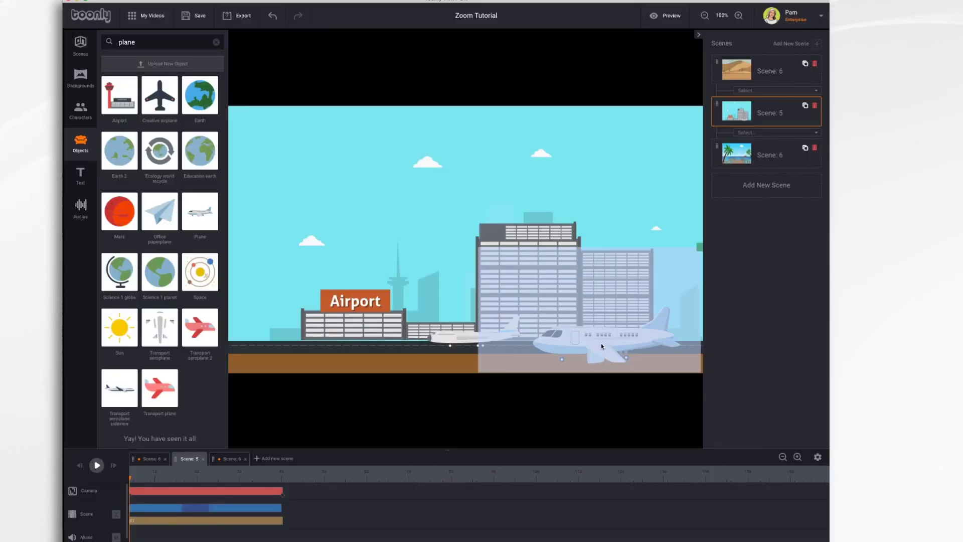
# Step: Add a camera keyframe about one second in framing the Airport sign, deleting the extra keyframe
pyautogui.moveTo(602, 347)
pyautogui.mouseDown()
pyautogui.moveTo(602, 254)
pyautogui.moveTo(600, 341)
pyautogui.mouseUp()
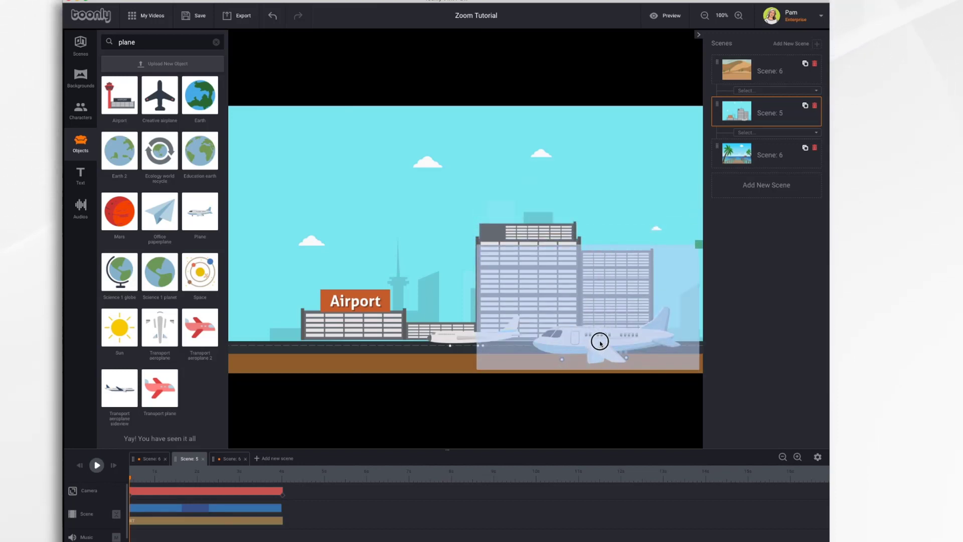
pyautogui.doubleClick(174, 493)
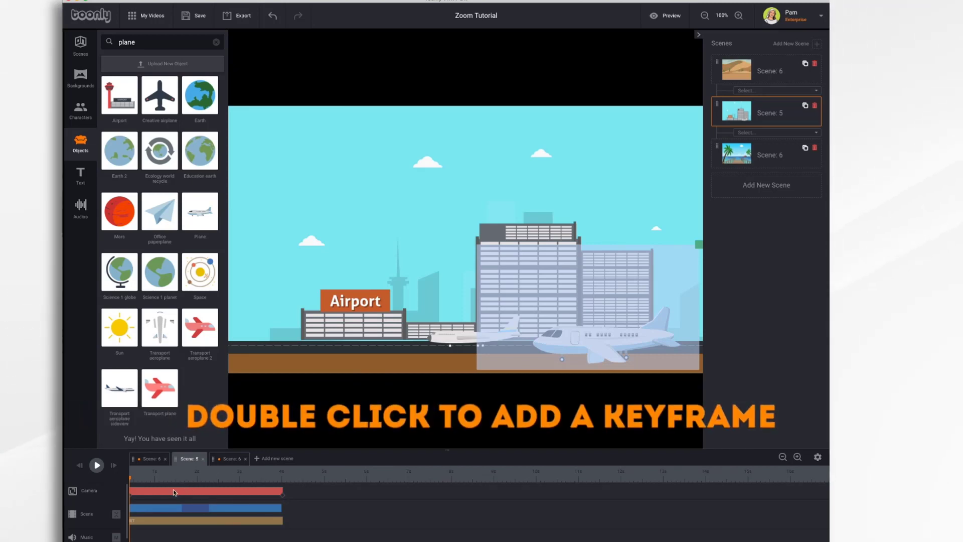
pyautogui.doubleClick(220, 493)
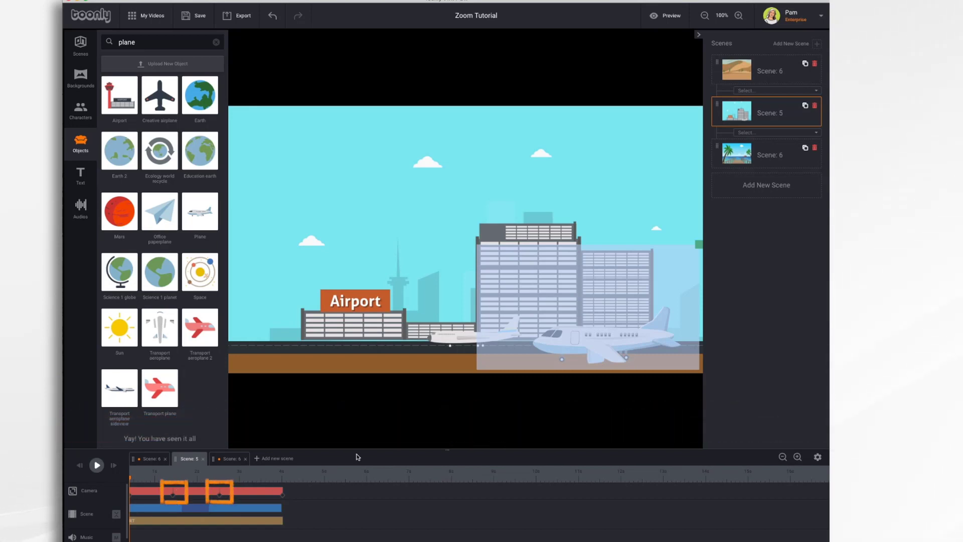
pyautogui.click(174, 495)
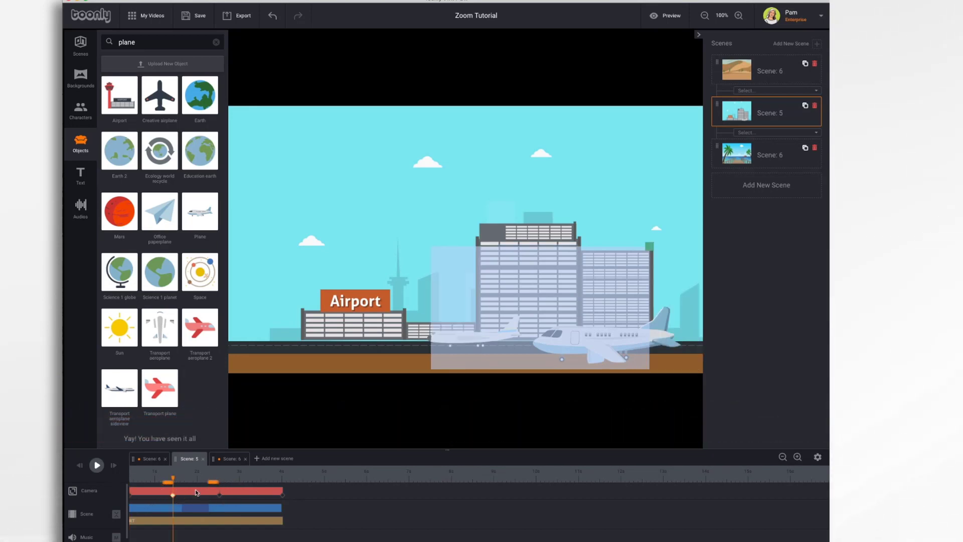
pyautogui.moveTo(489, 315); pyautogui.dragTo(326, 314)
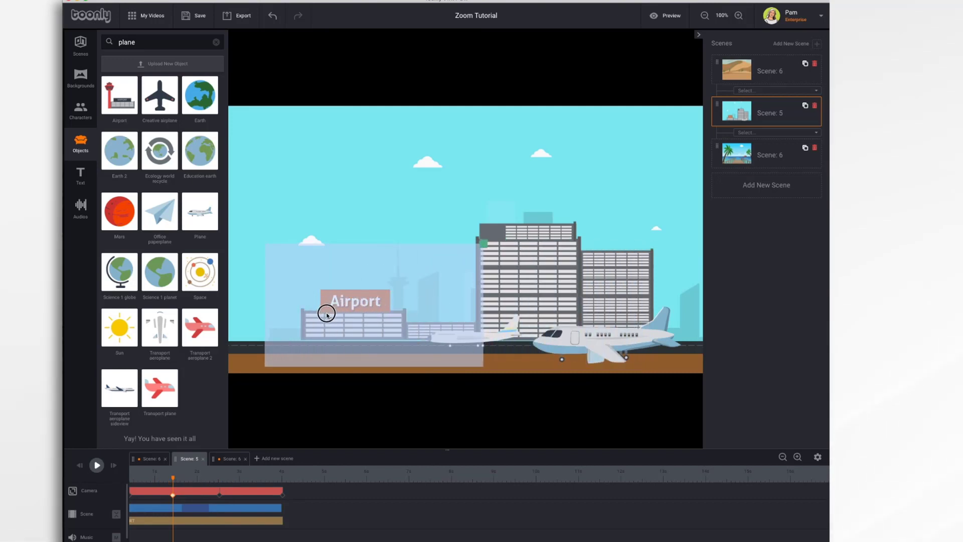
pyautogui.keyDown('alt'); pyautogui.click(220, 495); pyautogui.keyUp('alt')
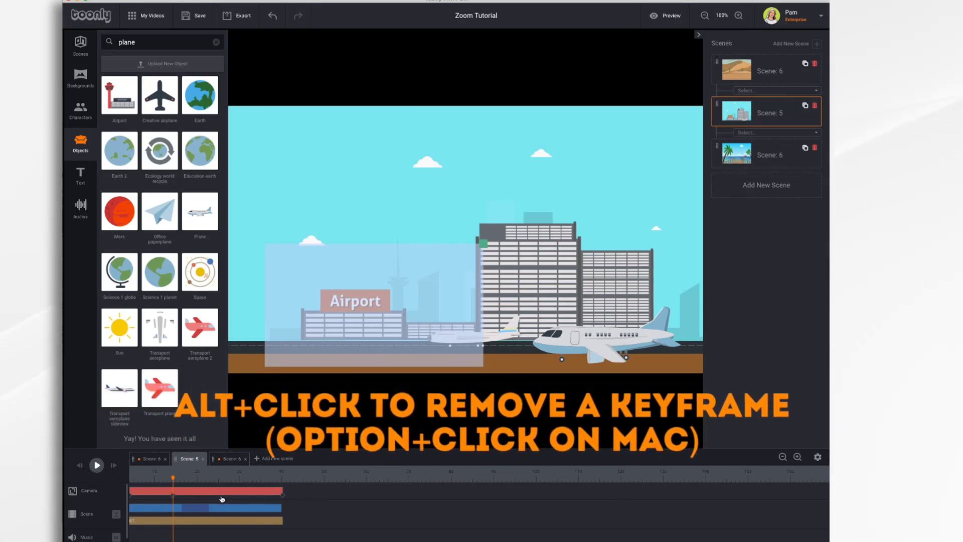
# Step: Set the airport camera move's easing to Elastic with In & Out direction
pyautogui.keyDown('alt'); pyautogui.click(174, 496); pyautogui.keyUp('alt')
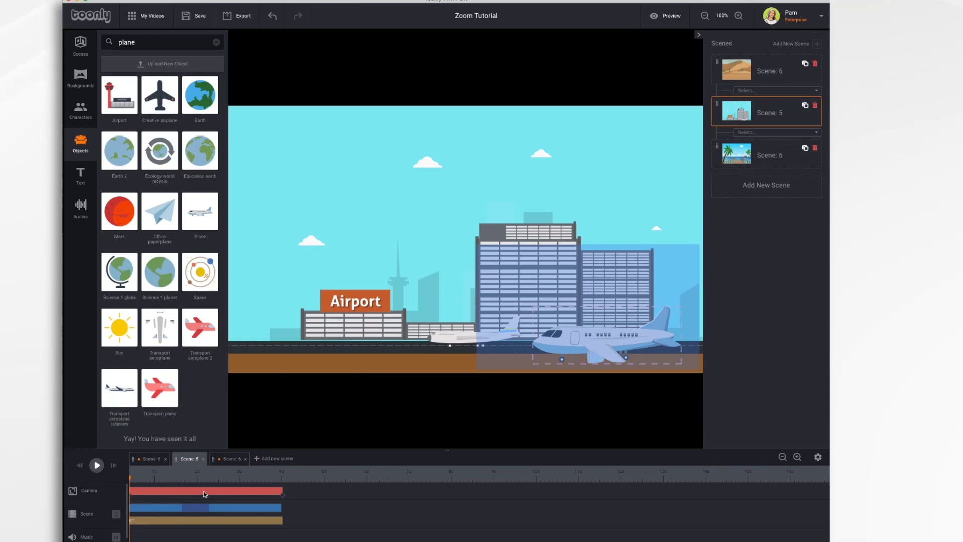
pyautogui.click(204, 494)
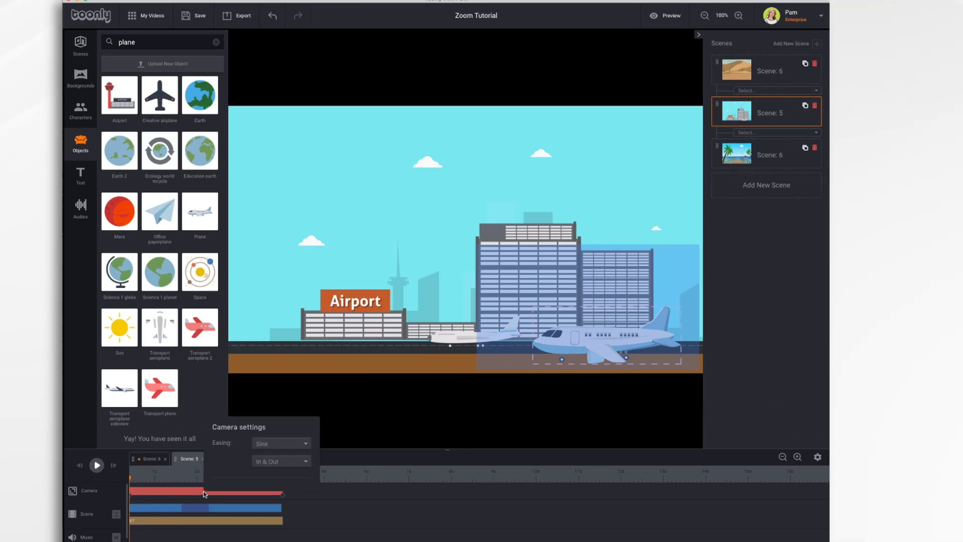
pyautogui.click(303, 447)
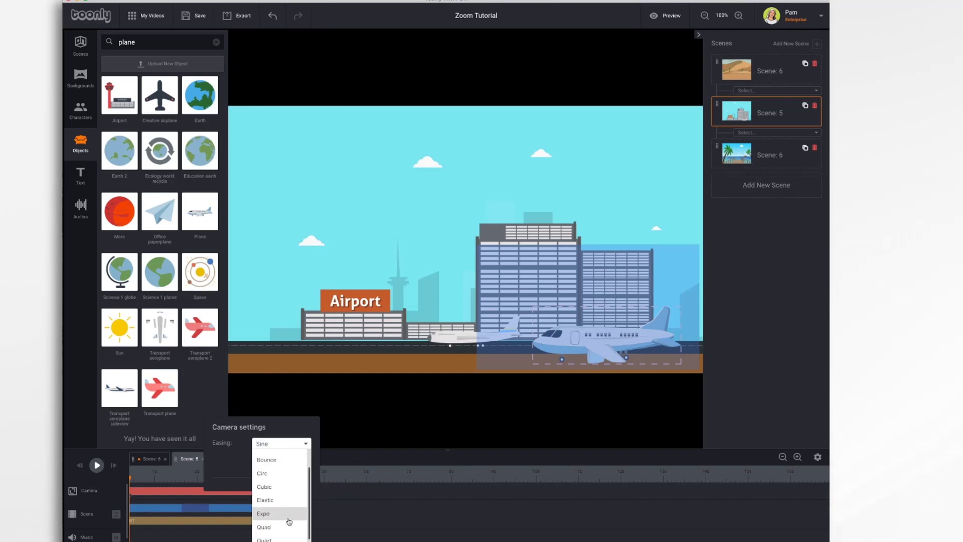
pyautogui.scroll(-1, 289, 522)
pyautogui.scroll(3, 289, 522)
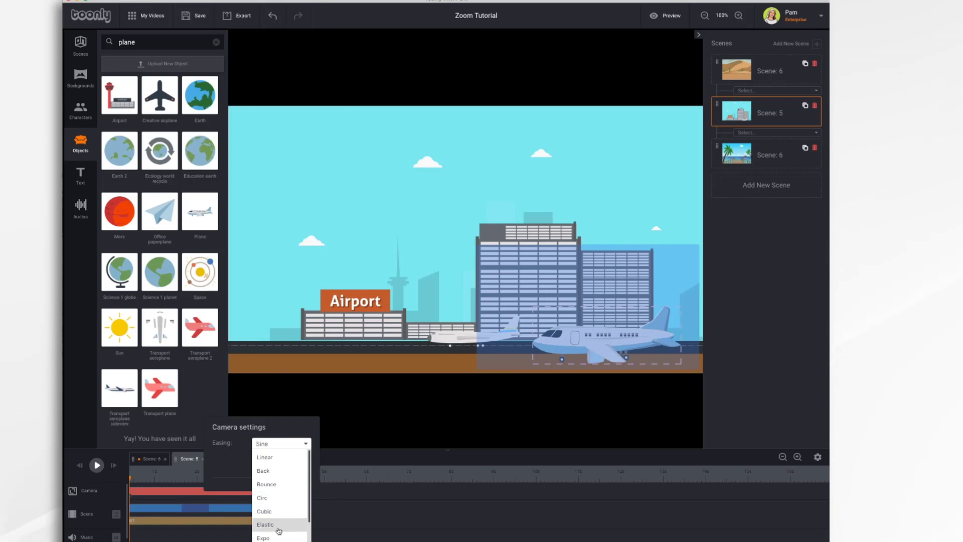
pyautogui.click(279, 526)
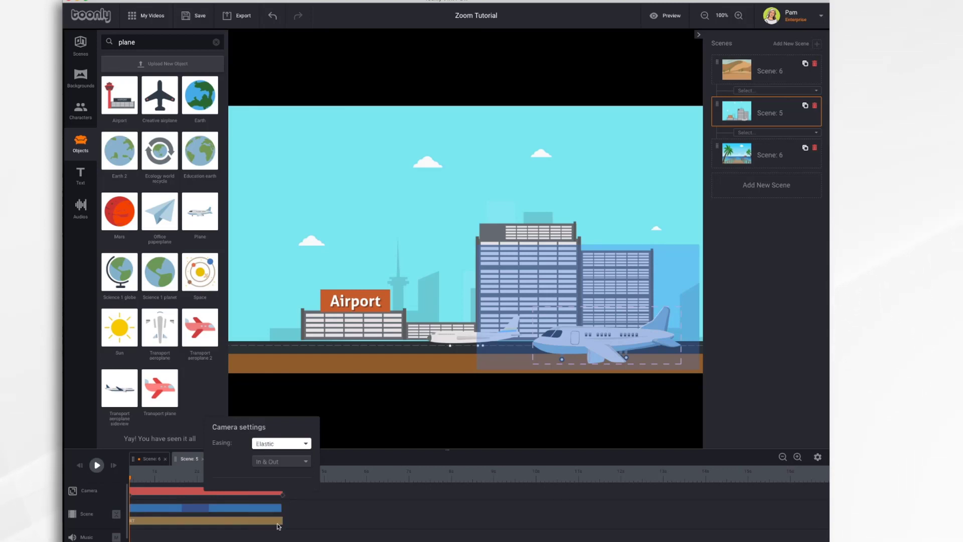
pyautogui.click(261, 462)
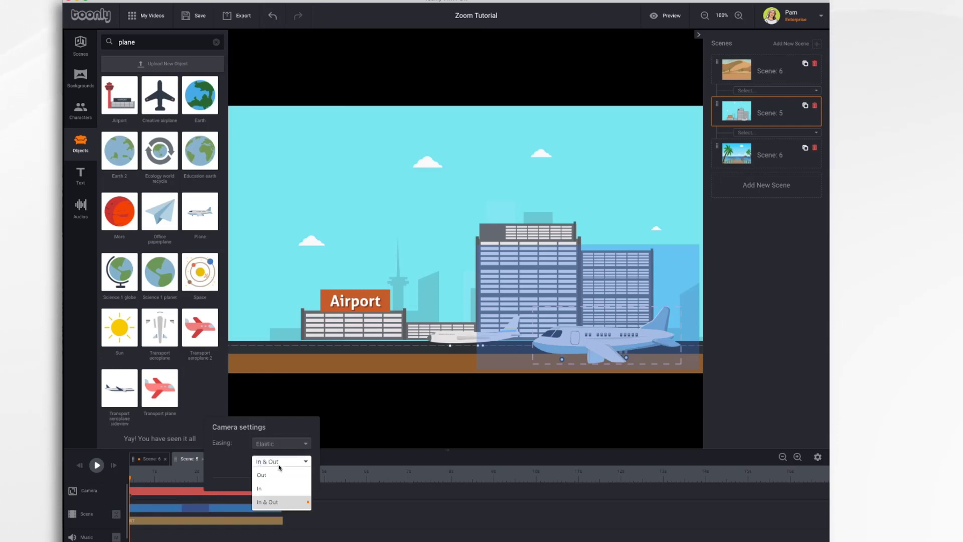
pyautogui.click(274, 467)
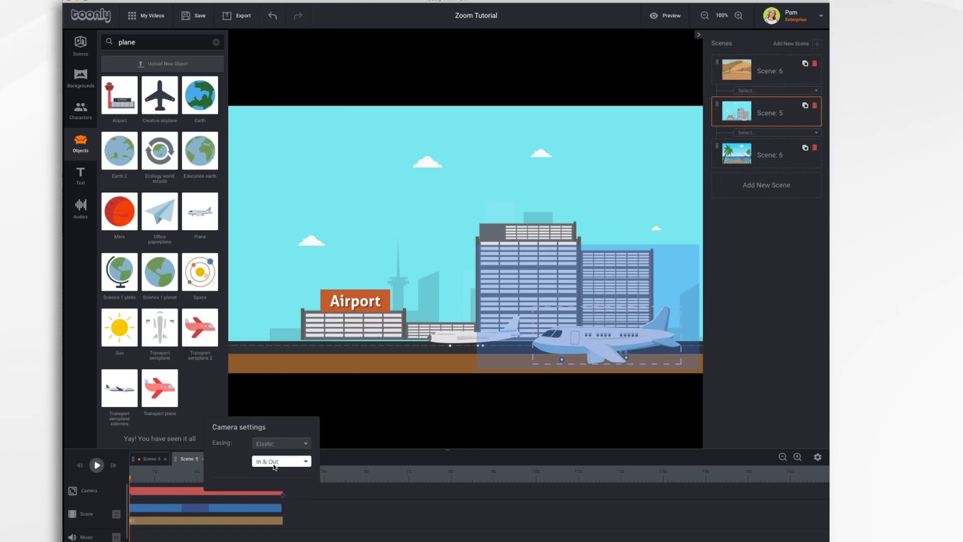
pyautogui.click(395, 497)
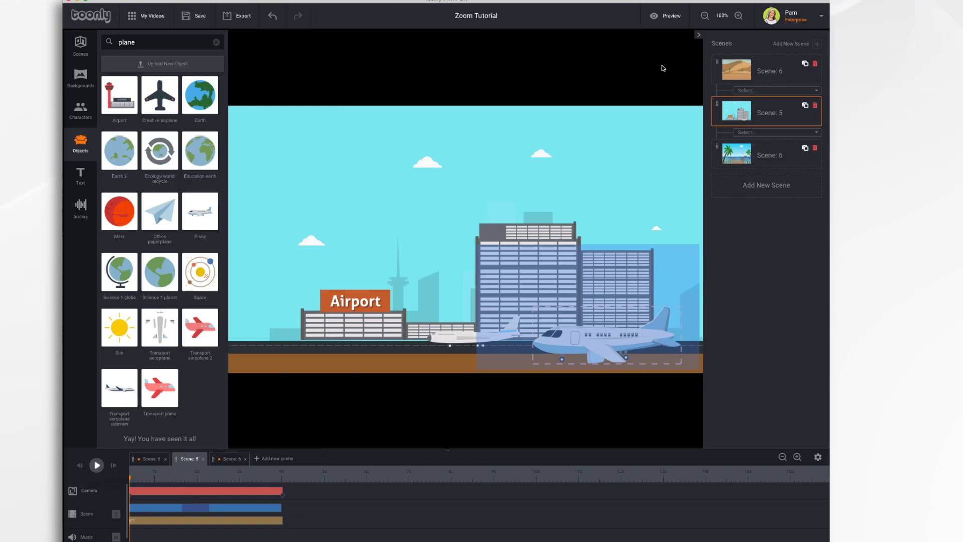
pyautogui.click(657, 15)
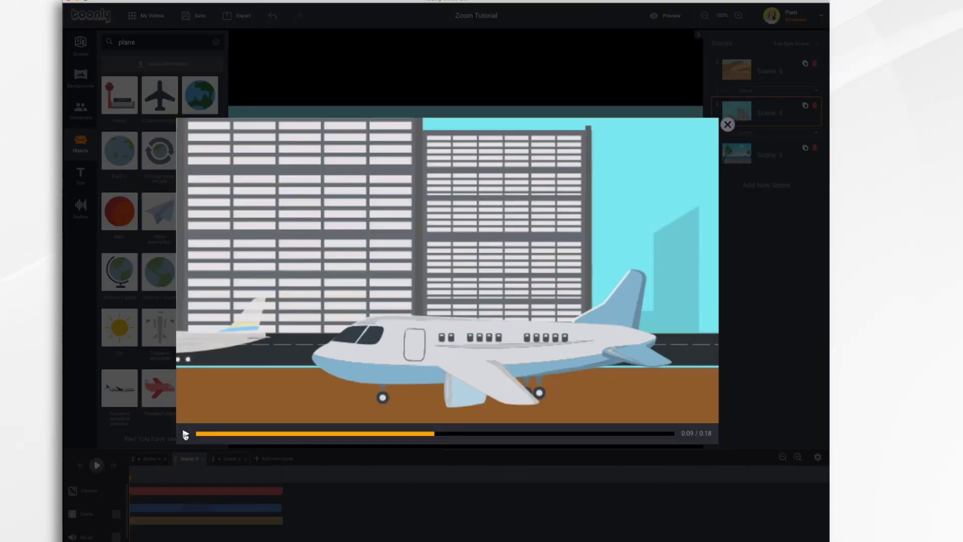
pyautogui.click(184, 434)
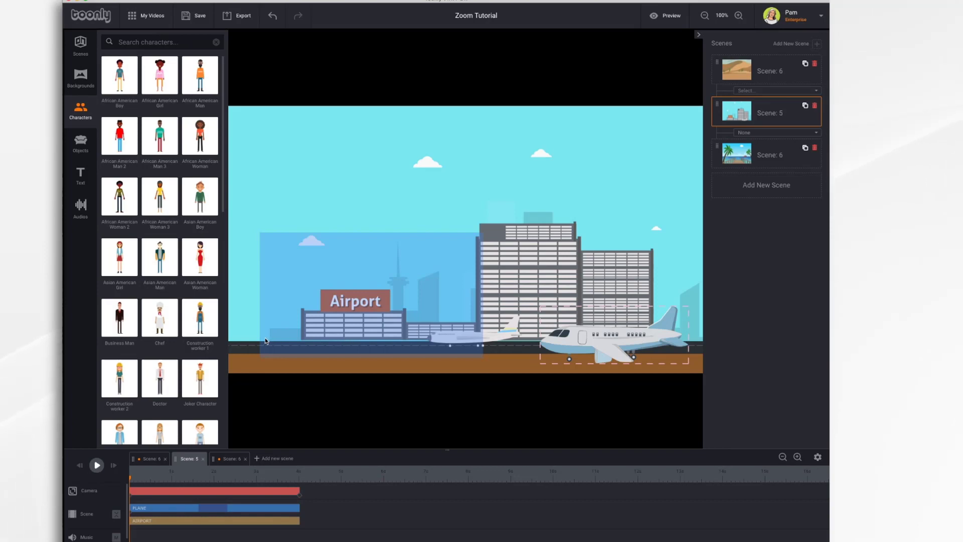
# Step: At the scene's end time, move the plane left to sit in front of the Airport sign
pyautogui.click(570, 343)
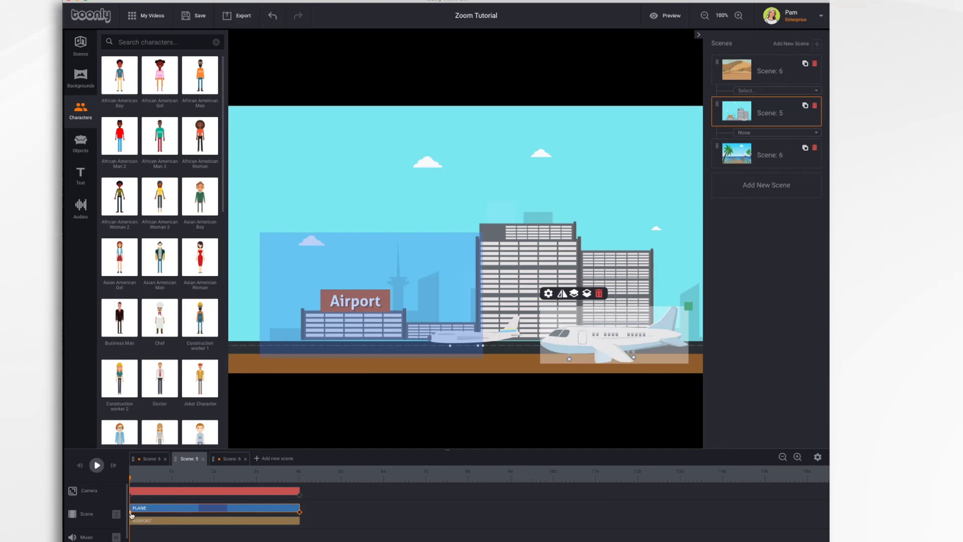
pyautogui.click(300, 514)
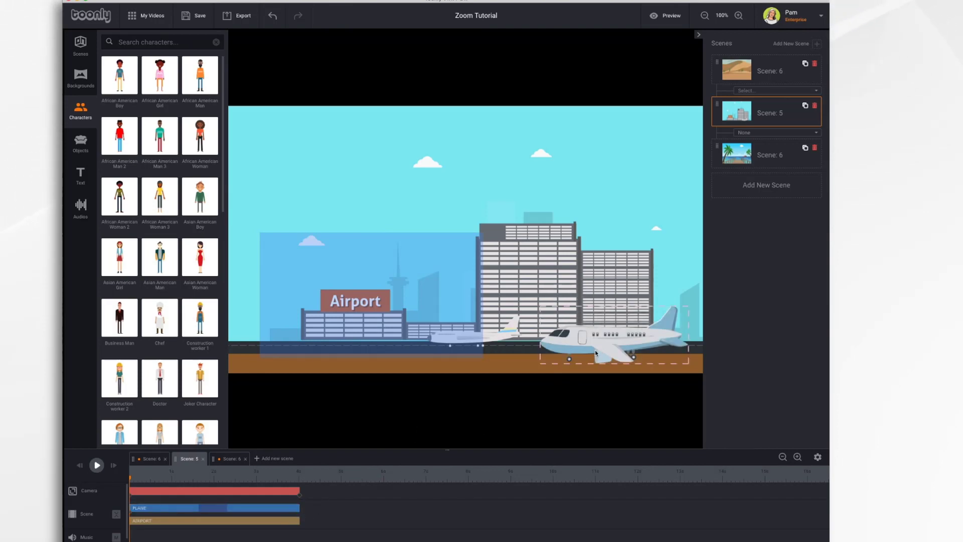
pyautogui.click(296, 508)
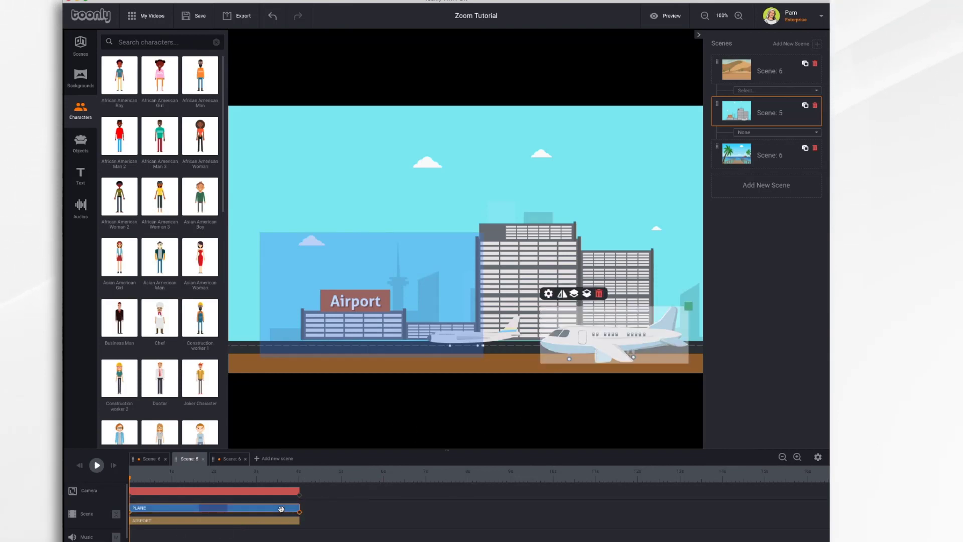
pyautogui.click(299, 493)
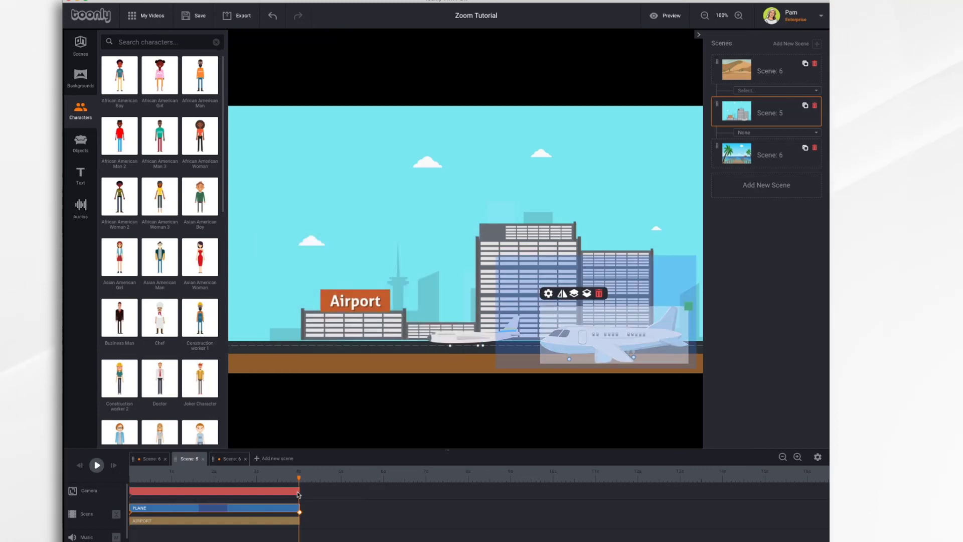
pyautogui.moveTo(597, 346); pyautogui.dragTo(313, 341)
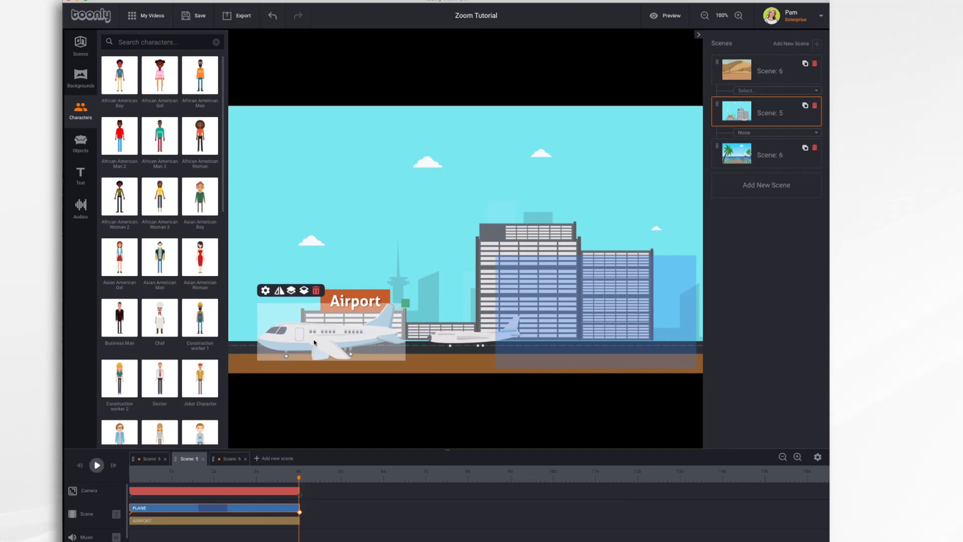
# Step: Move the camera's starting frame over the plane on the right of the runway
pyautogui.moveTo(299, 479); pyautogui.dragTo(122, 487)
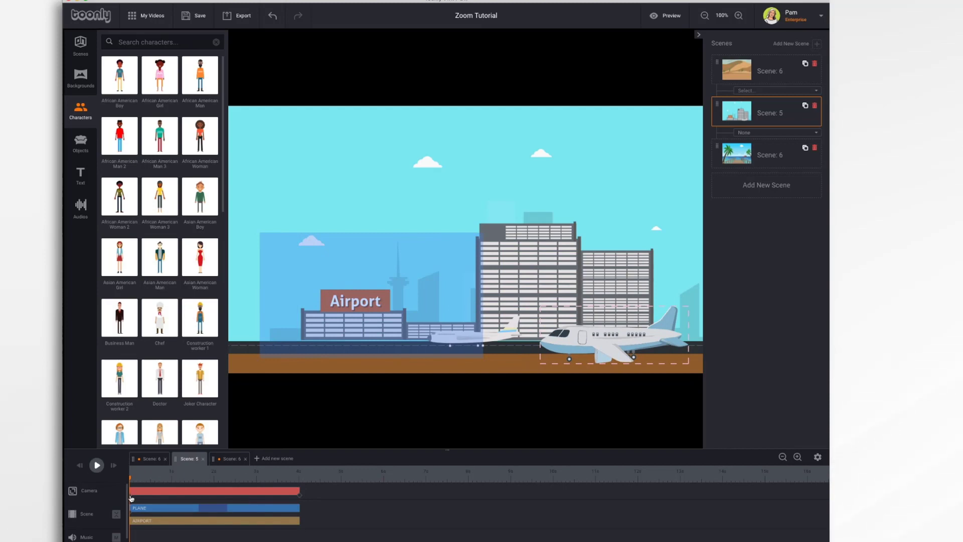
pyautogui.click(132, 498)
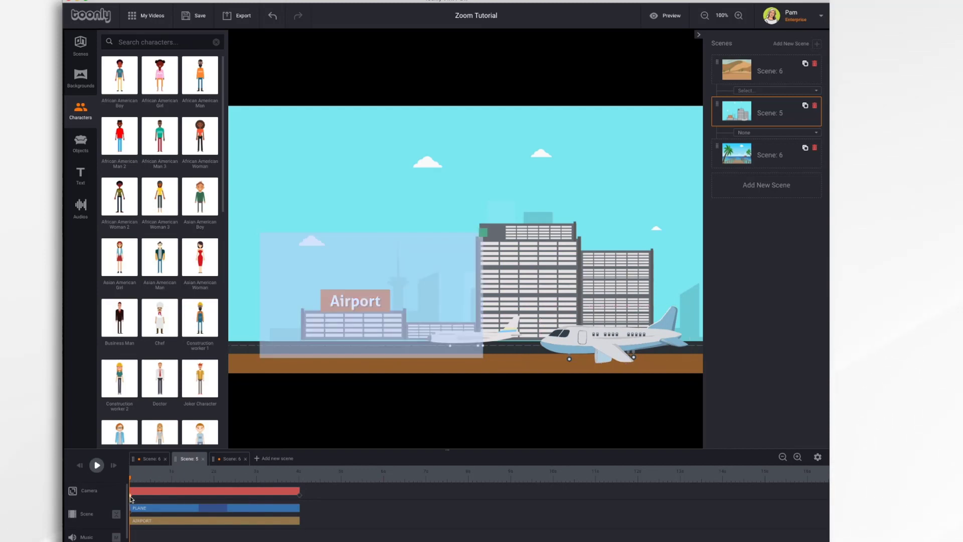
pyautogui.moveTo(383, 297); pyautogui.dragTo(597, 314)
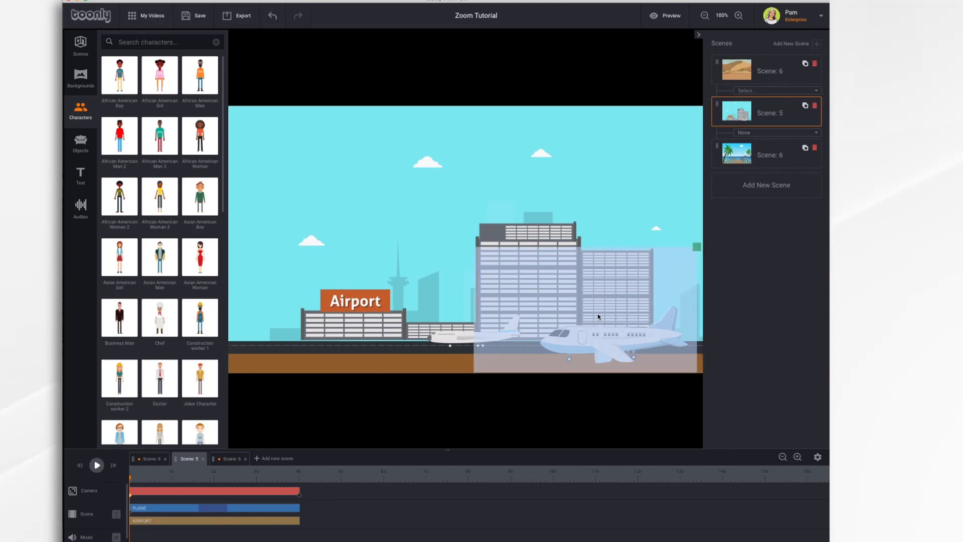
# Step: Move the camera's end frame left onto the plane, then play the scene from the start
pyautogui.click(300, 497)
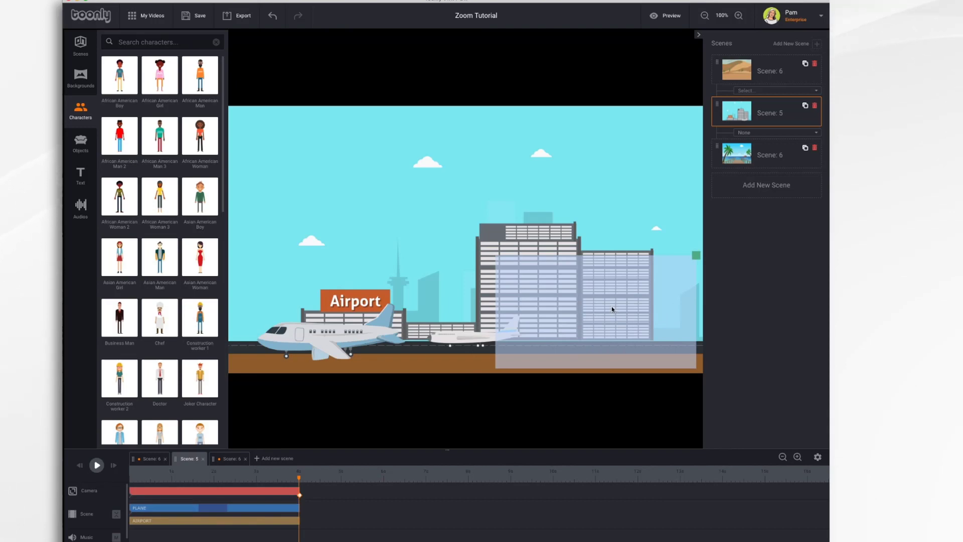
pyautogui.moveTo(612, 309); pyautogui.dragTo(352, 307)
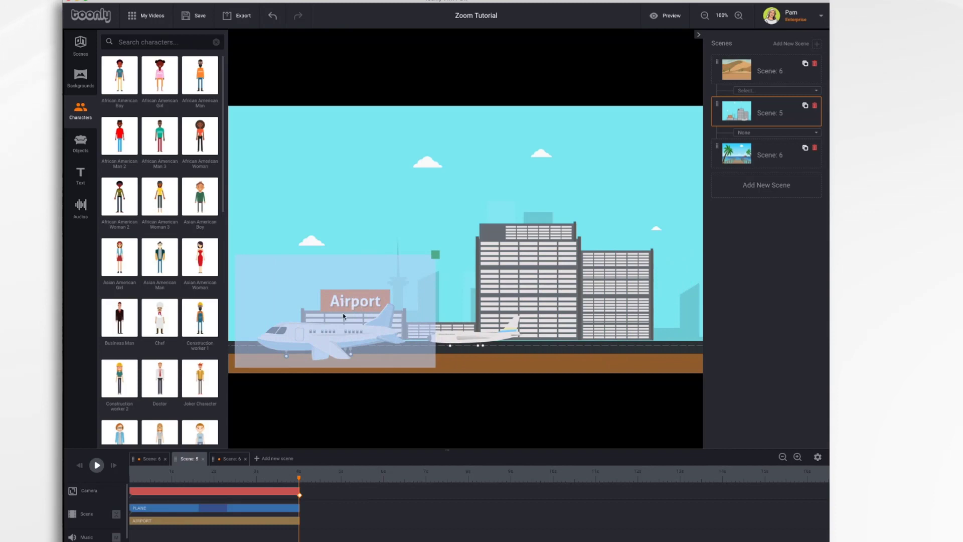
pyautogui.click(78, 468)
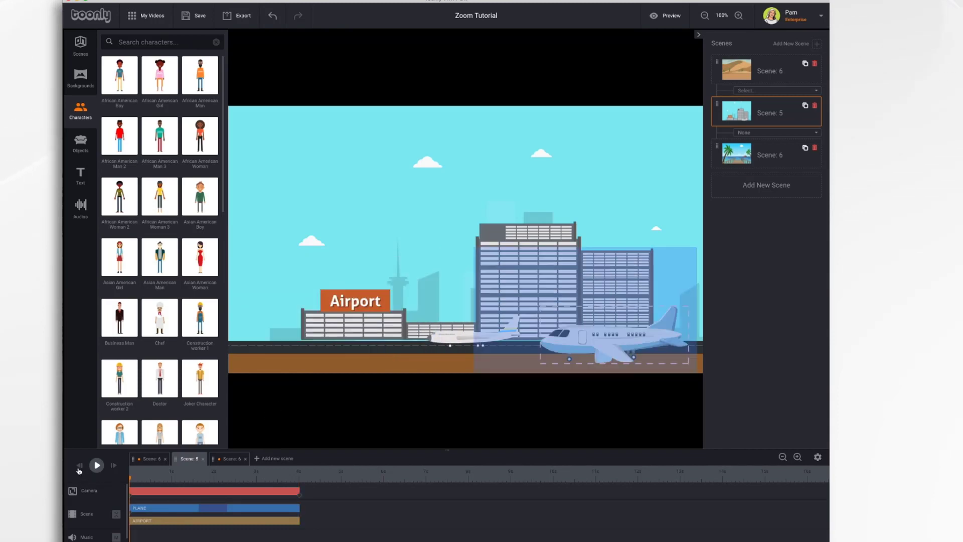
pyautogui.click(97, 465)
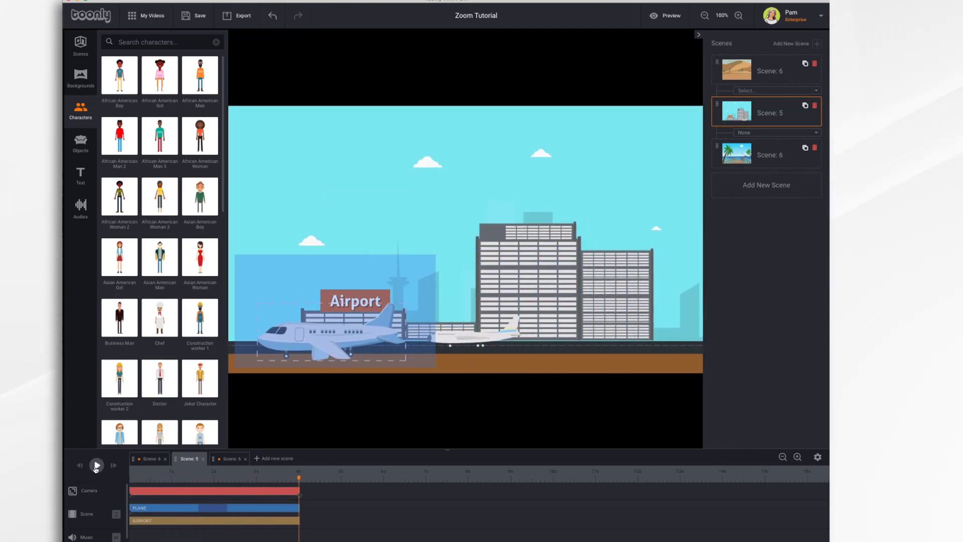
pyautogui.click(666, 16)
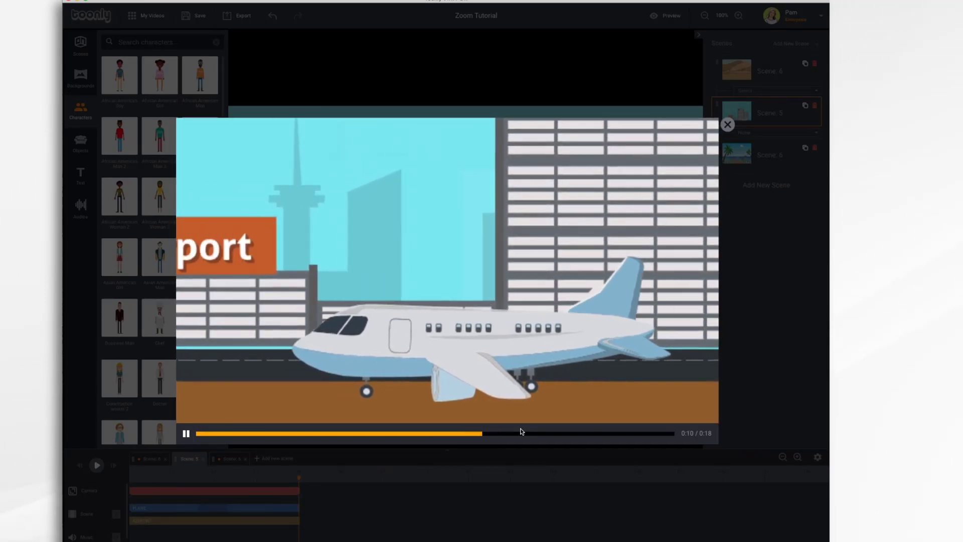
pyautogui.click(730, 126)
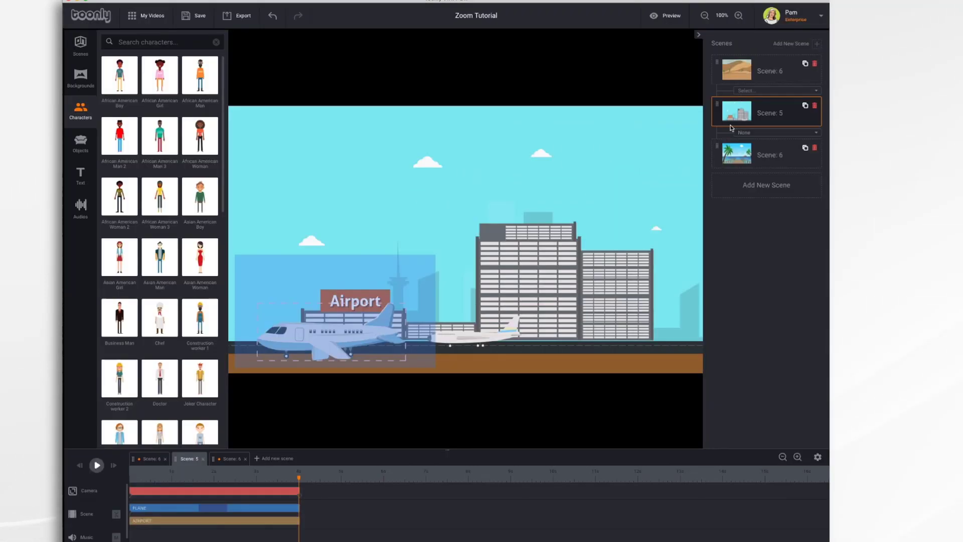